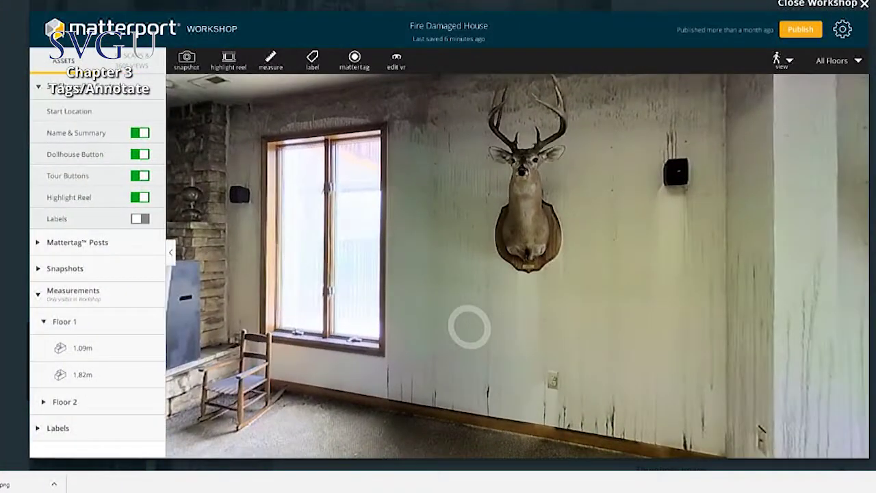
# Place a Mattertag on the pool table, lengthen its stem slightly and set its color to red
pyautogui.press('Left')
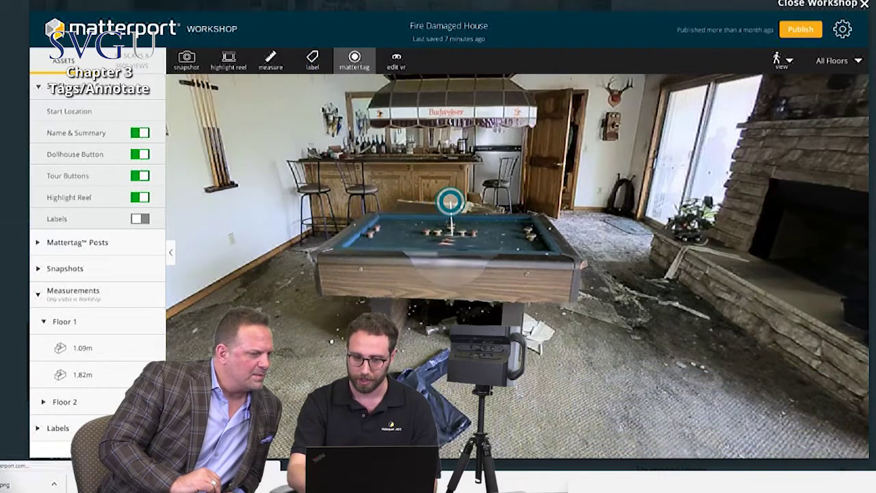
pyautogui.click(451, 202)
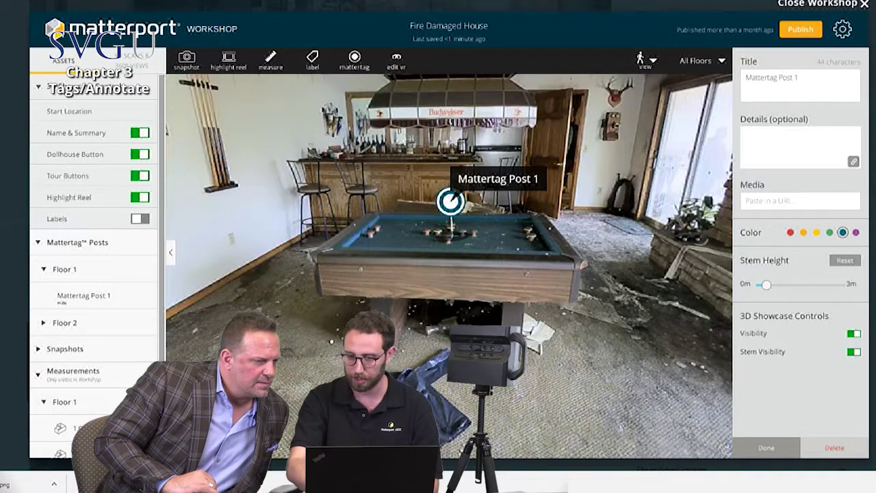
pyautogui.moveTo(450, 202); pyautogui.dragTo(449, 180)
pyautogui.click(790, 232)
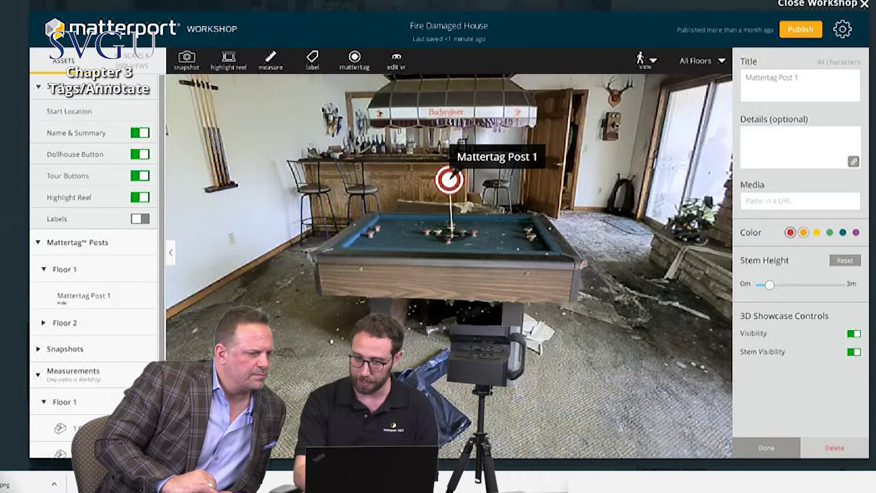
# Title the pool table's tag "Pool Table Details"
pyautogui.click(800, 85)
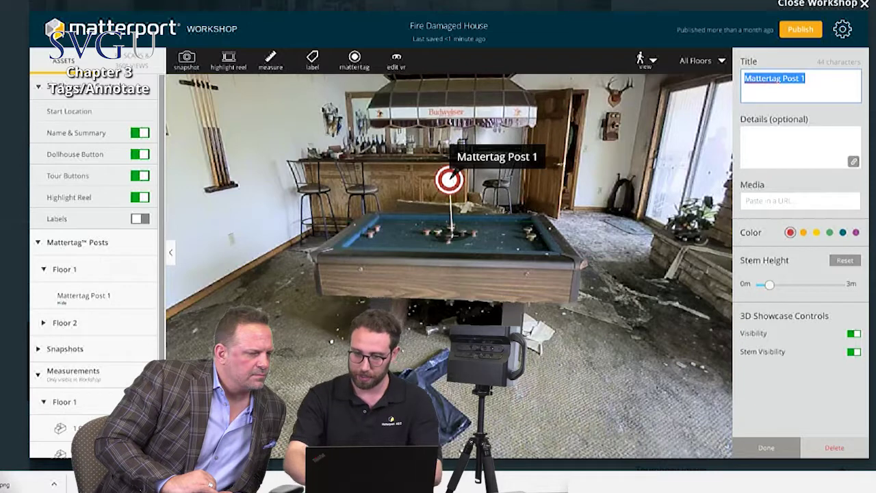
pyautogui.write('Pool D')
pyautogui.press('BackSpace')
pyautogui.write('Tab')
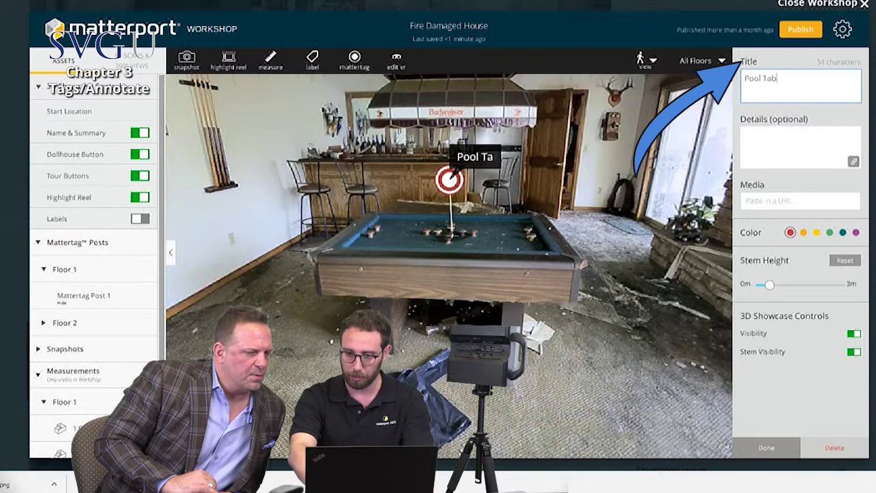
pyautogui.write('le Details')
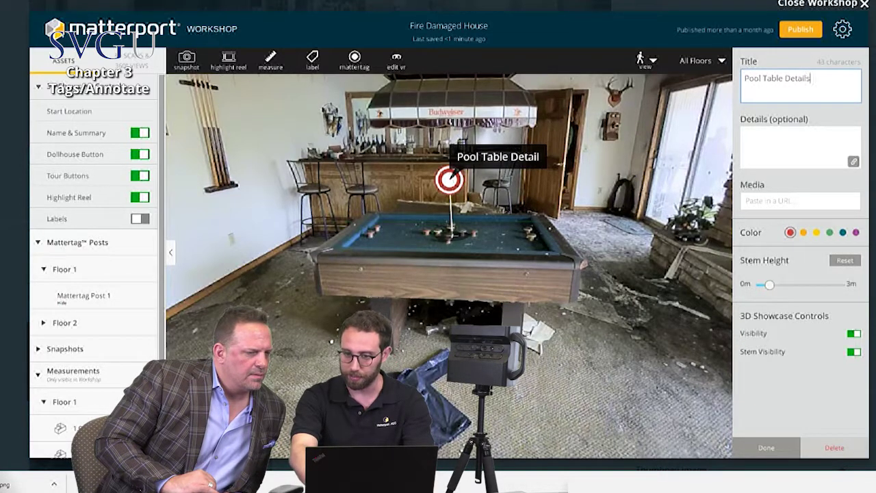
# Enter "Model Make Gold Trimming" as the details of the pool table tag
pyautogui.press('Tab')
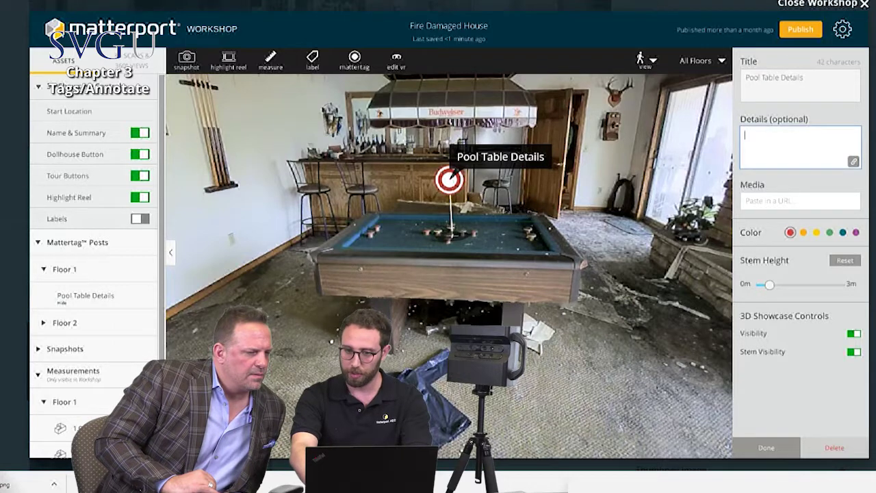
pyautogui.write('Model')
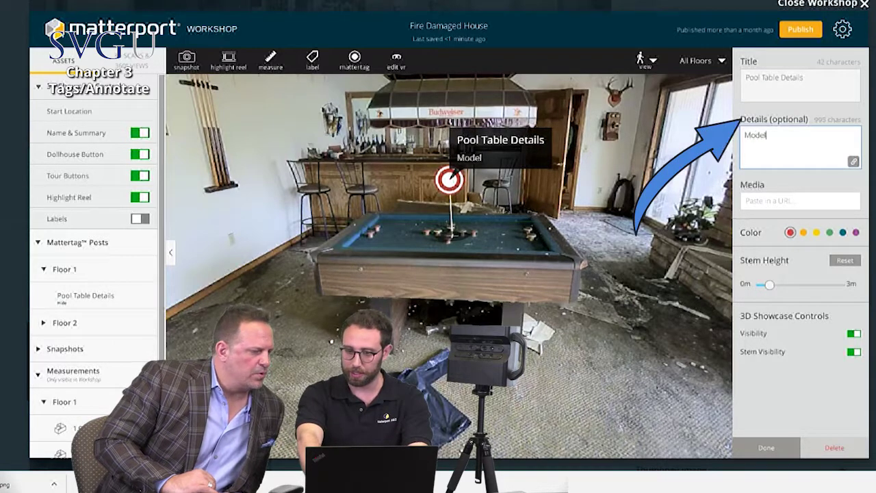
pyautogui.write(' Make Gold Trim')
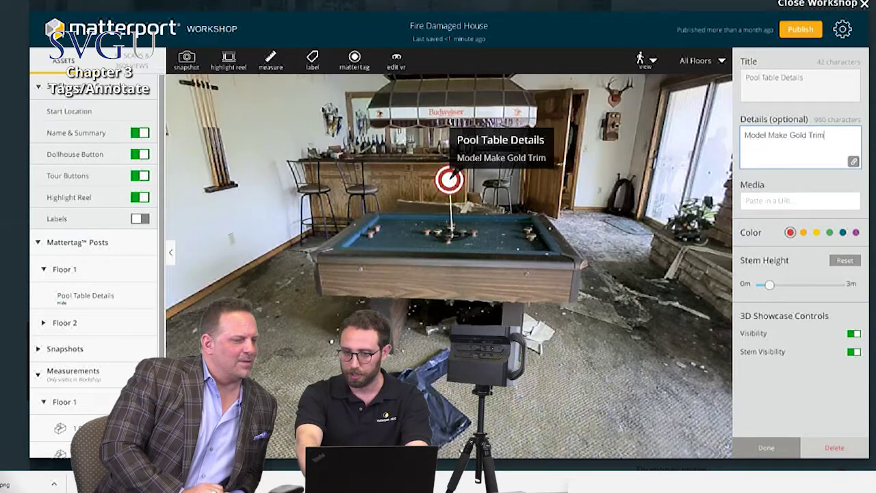
pyautogui.write('ming')
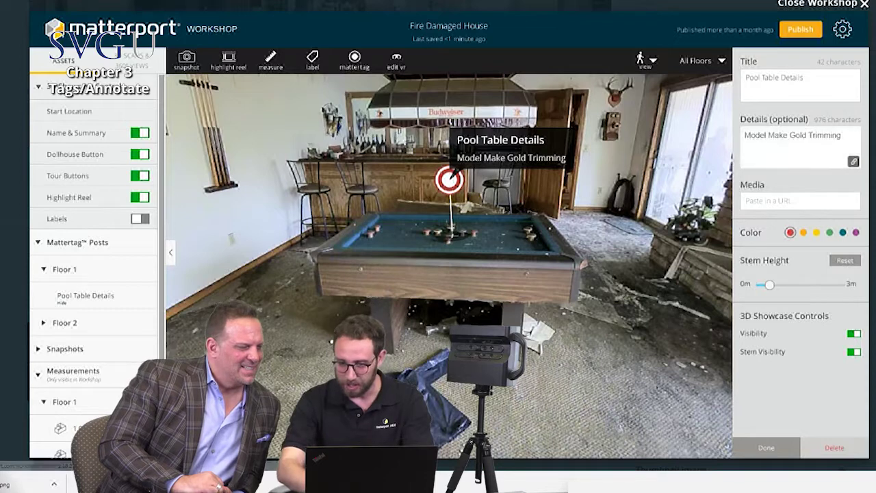
pyautogui.click(854, 162)
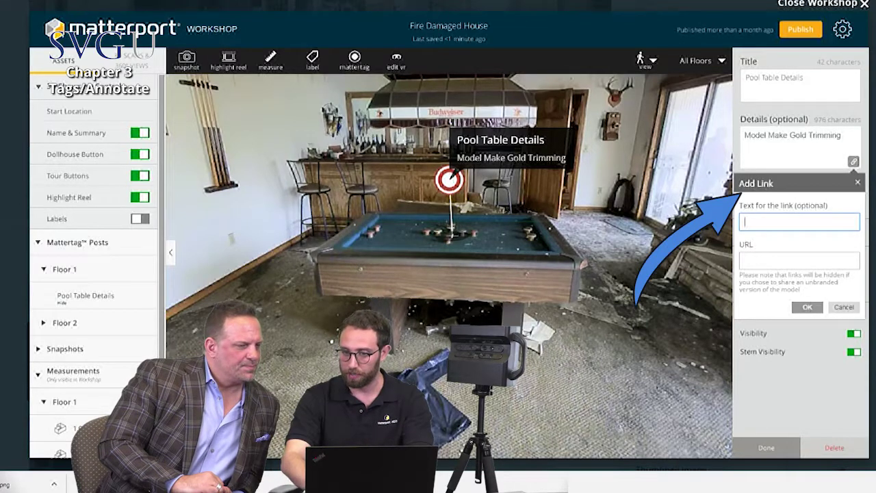
pyautogui.write('See original')
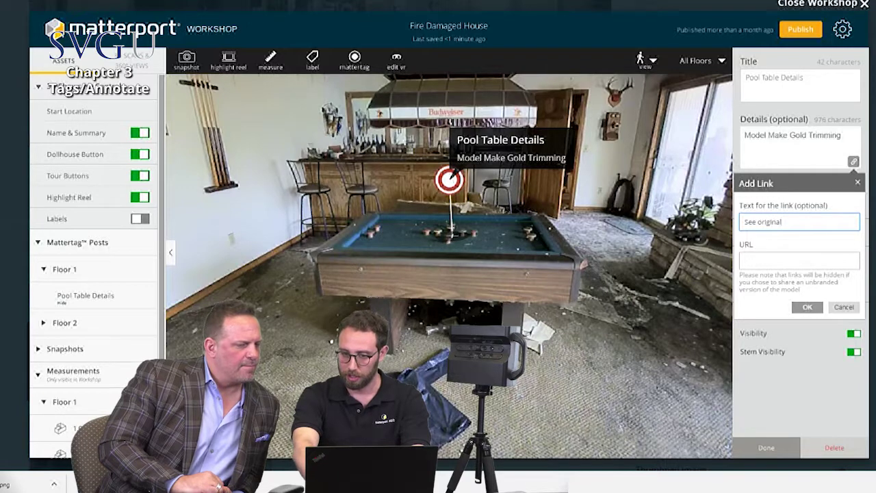
pyautogui.click(745, 261)
pyautogui.write('www')
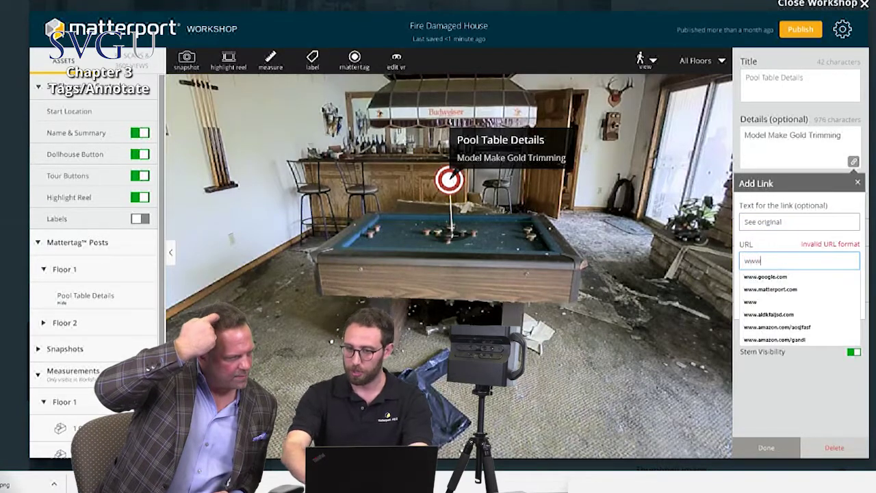
pyautogui.write('.pooltable.r')
pyautogui.click(807, 307)
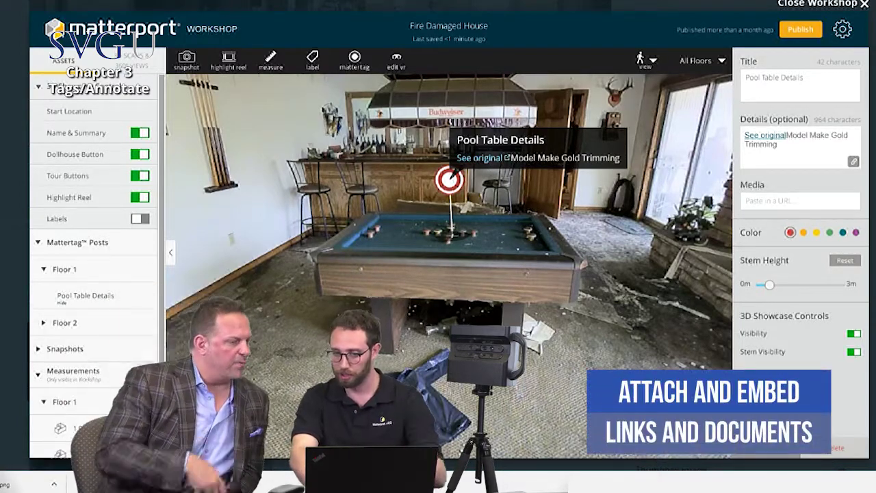
pyautogui.click(799, 201)
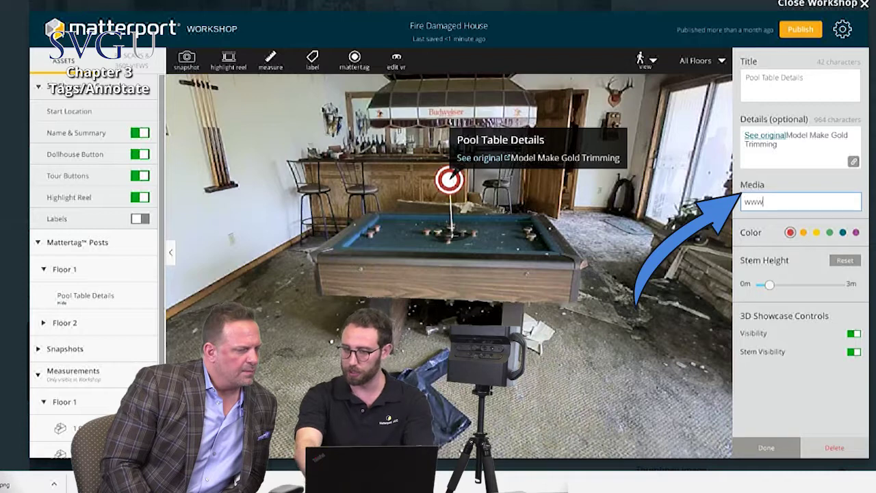
pyautogui.write('.')
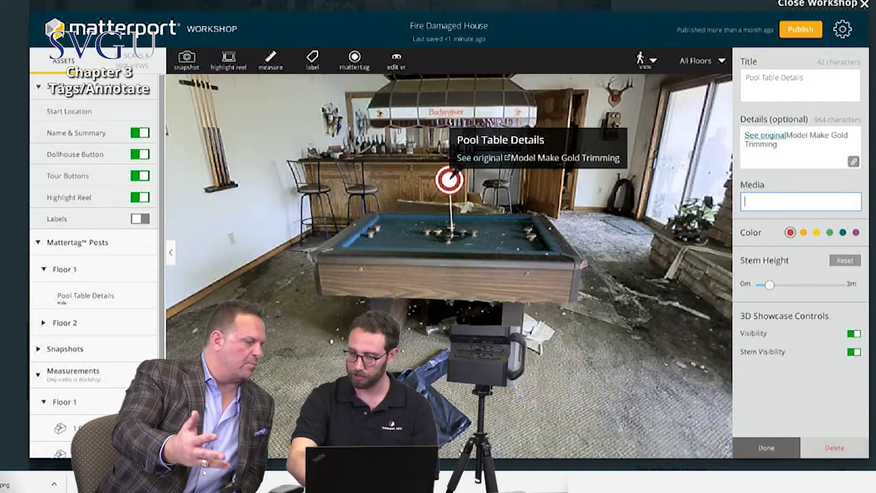
pyautogui.press('Escape')
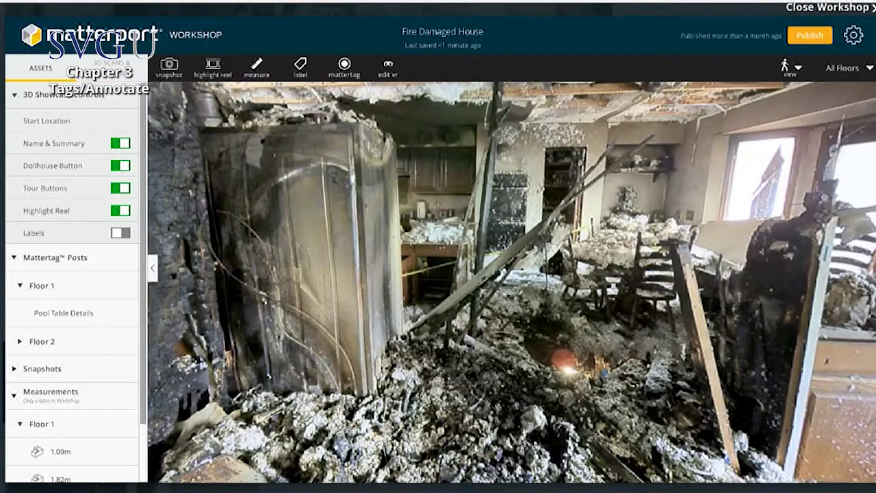
# Place a Mattertag on the kitchen backsplash just beside the power outlet above the two mugs
pyautogui.press('Right')
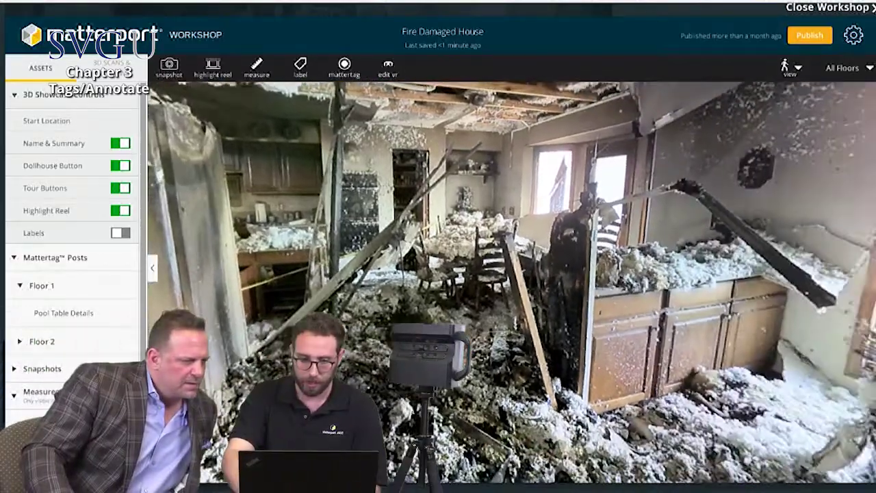
pyautogui.press('Up')
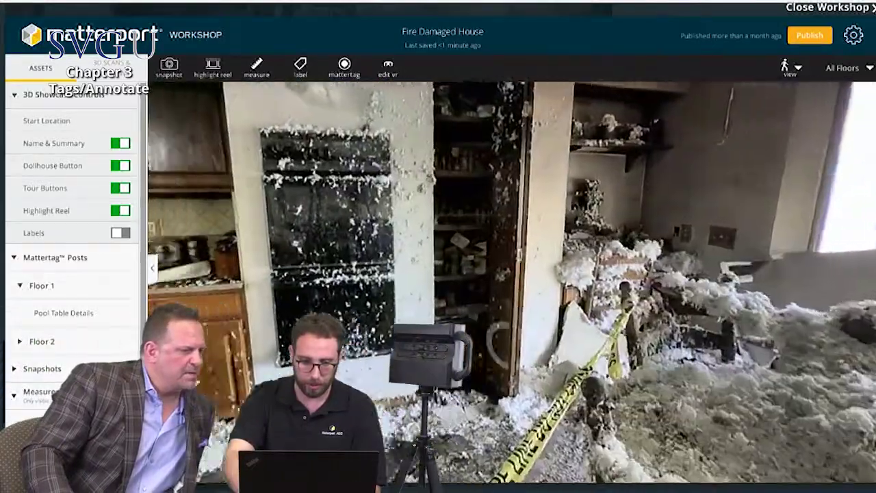
pyautogui.moveTo(301, 329); pyautogui.dragTo(503, 337)
pyautogui.click(501, 340)
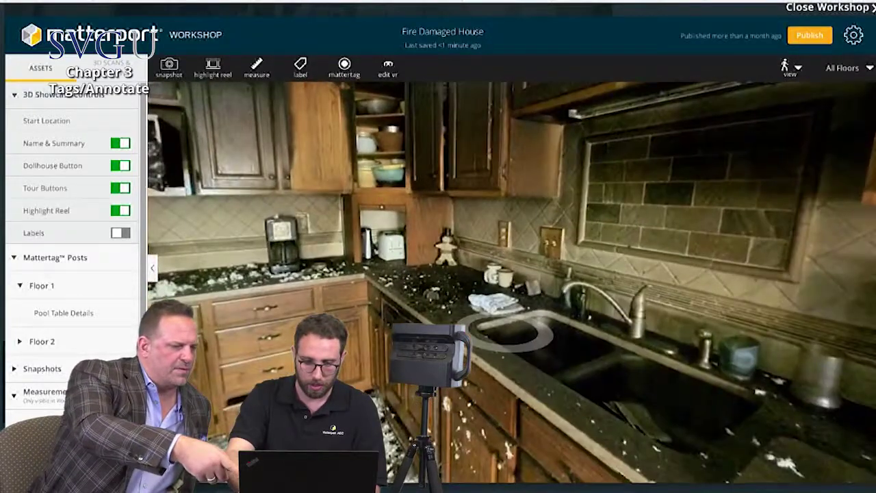
pyautogui.press('Left')
pyautogui.click(494, 345)
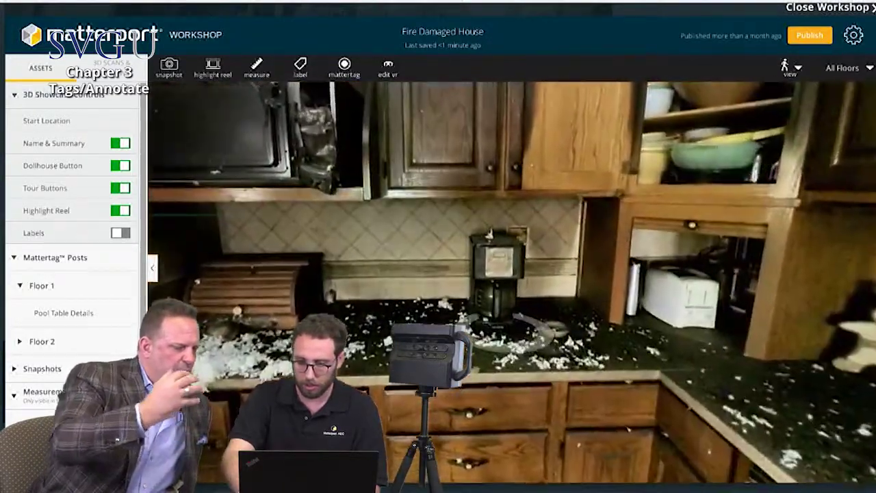
pyautogui.press('Right')
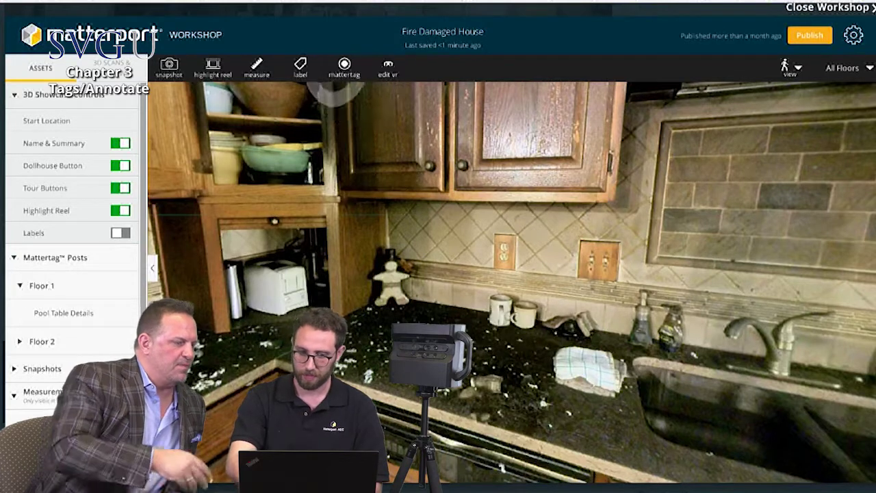
pyautogui.click(344, 67)
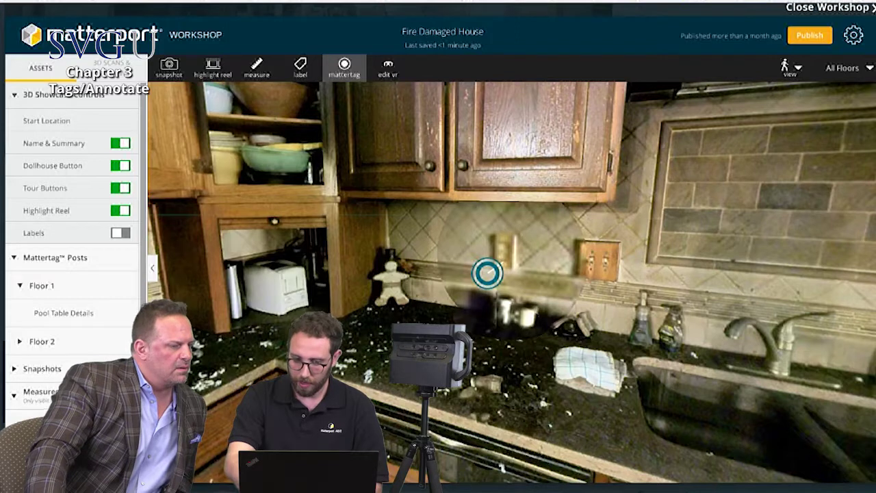
pyautogui.click(488, 274)
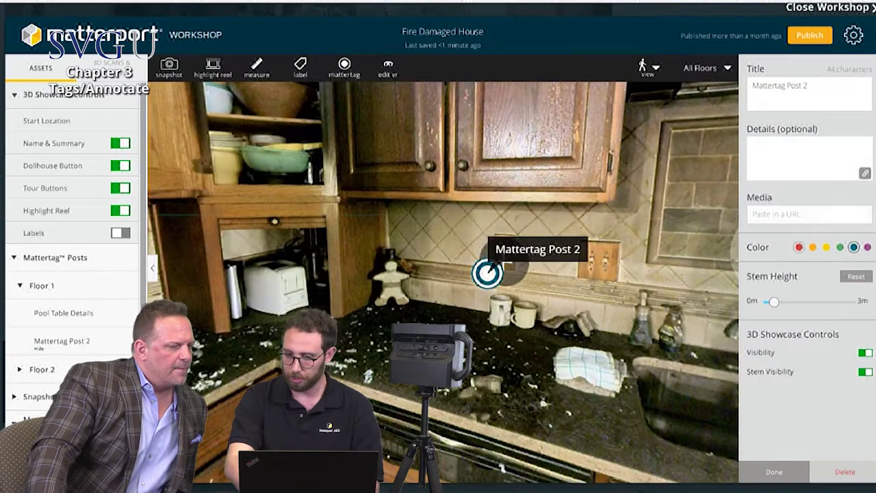
# Title the kitchen outlet's tag "GFI Code"
pyautogui.click(783, 86)
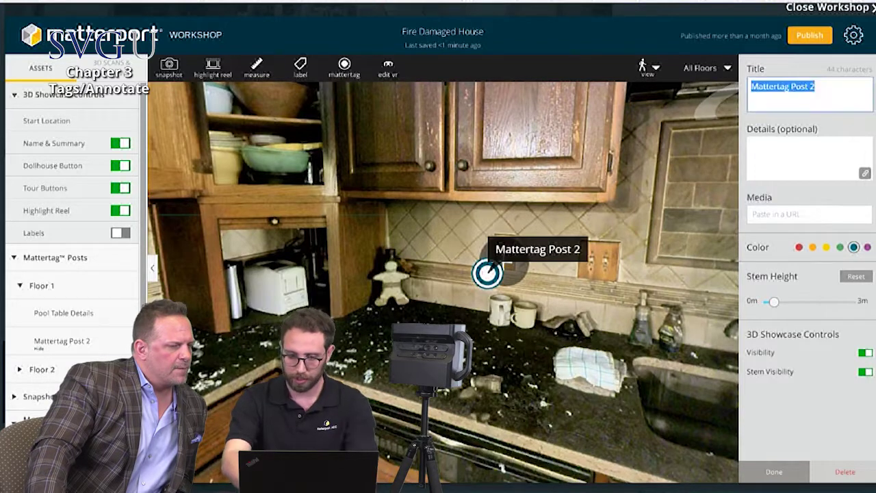
pyautogui.write('G')
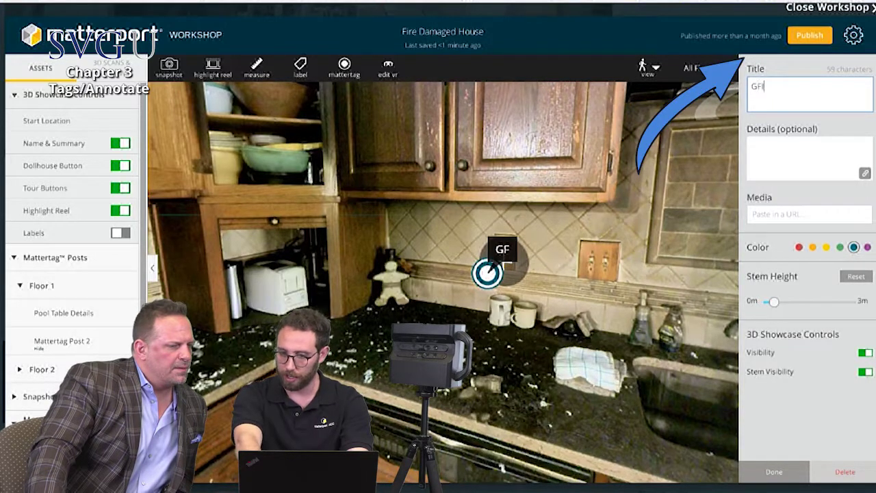
pyautogui.write('FI Code')
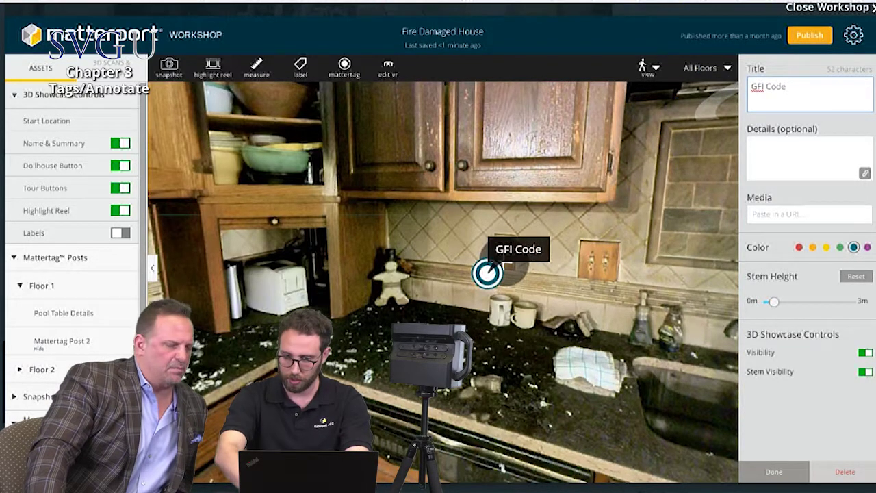
# Enter "See image" as the outlet tag's details, attach the ecmweb.com JPG link as its media and finish the tag
pyautogui.click(752, 145)
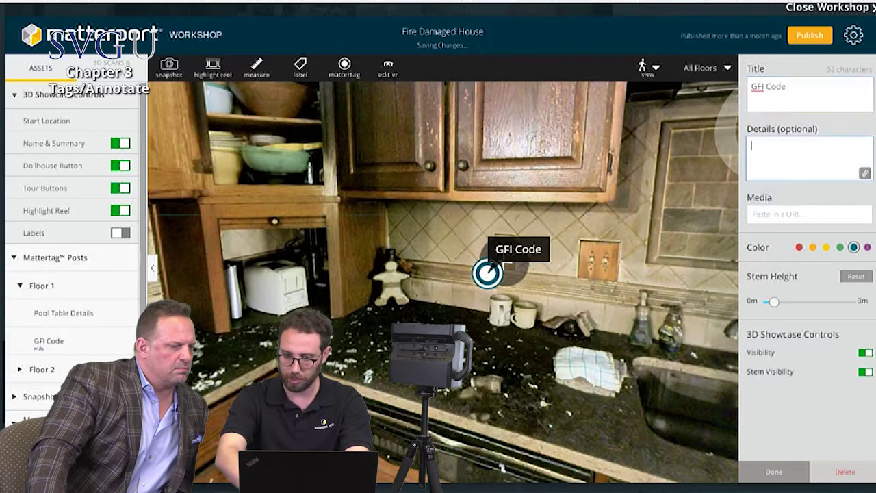
pyautogui.write('See image')
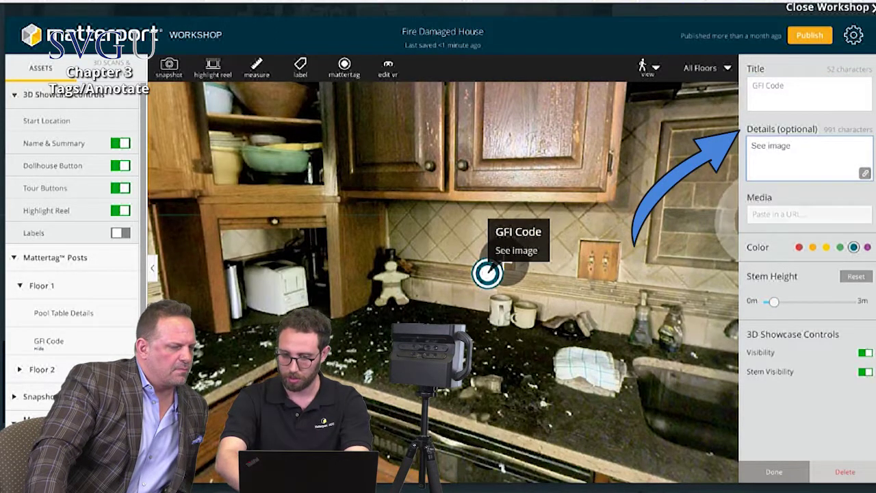
pyautogui.click(759, 215)
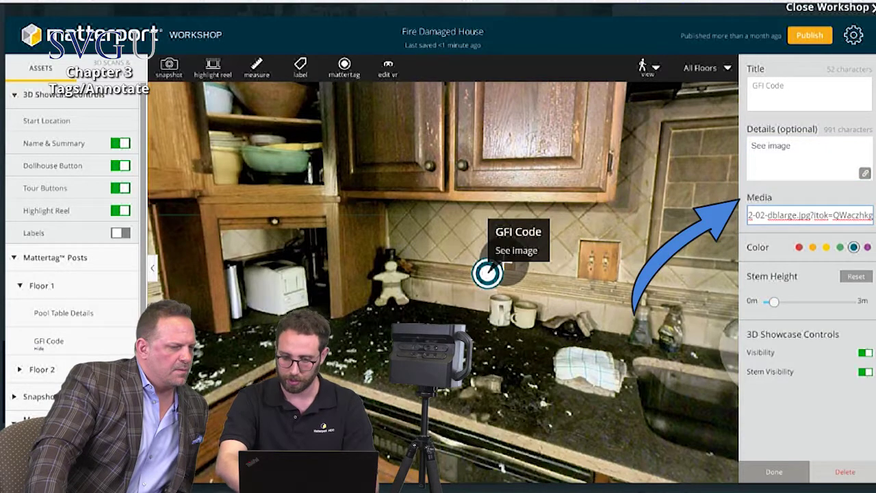
pyautogui.click(774, 472)
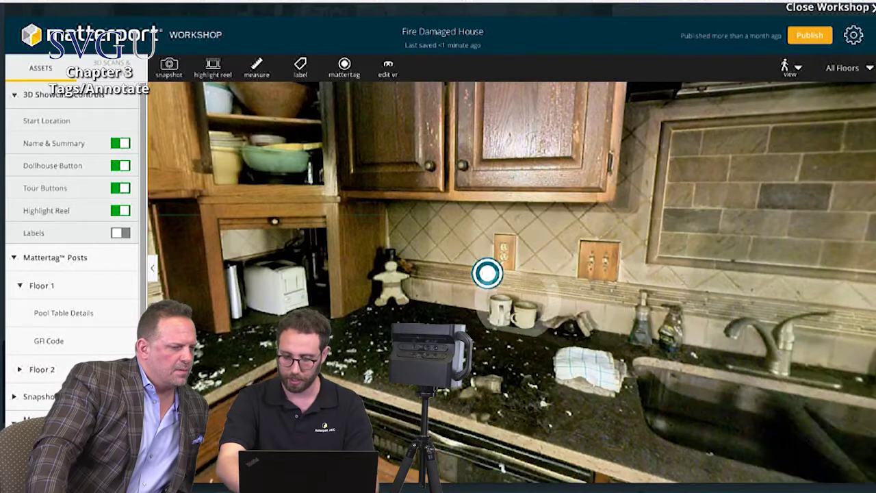
# Open the GFI Code tag and examine its attached image from nearby and from farther back in the kitchen
pyautogui.click(488, 273)
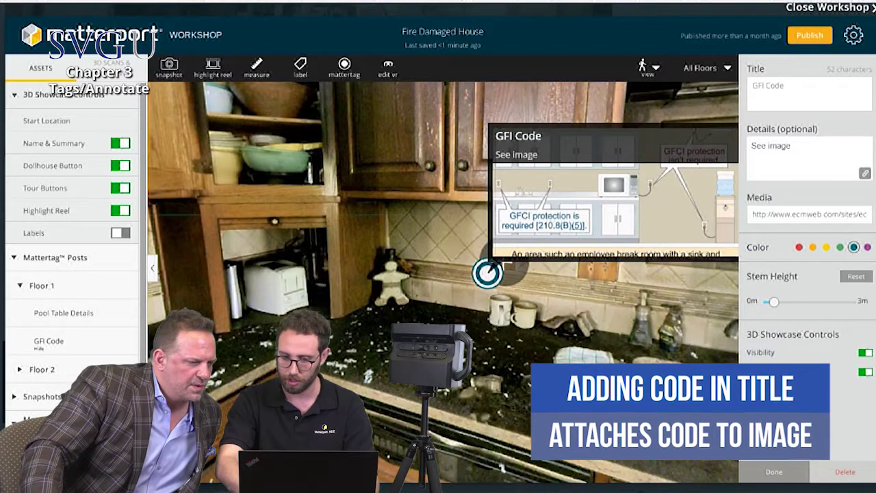
pyautogui.moveTo(724, 175); pyautogui.dragTo(616, 157)
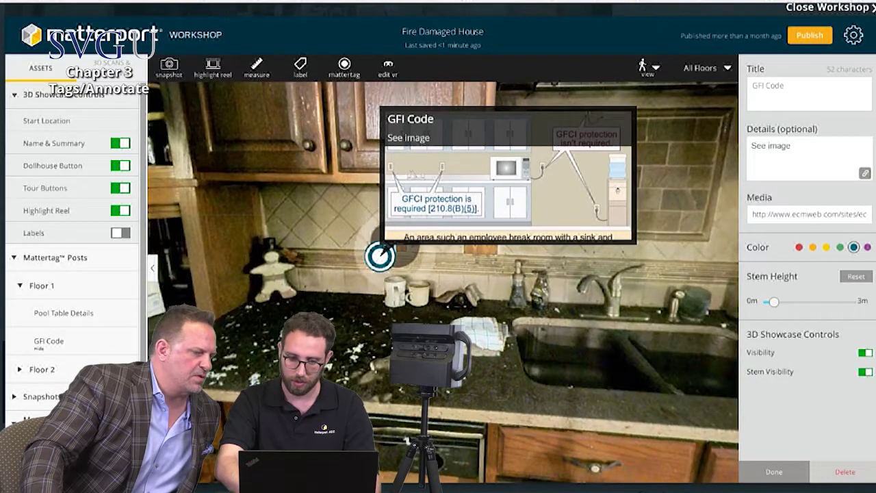
pyautogui.press('Down')
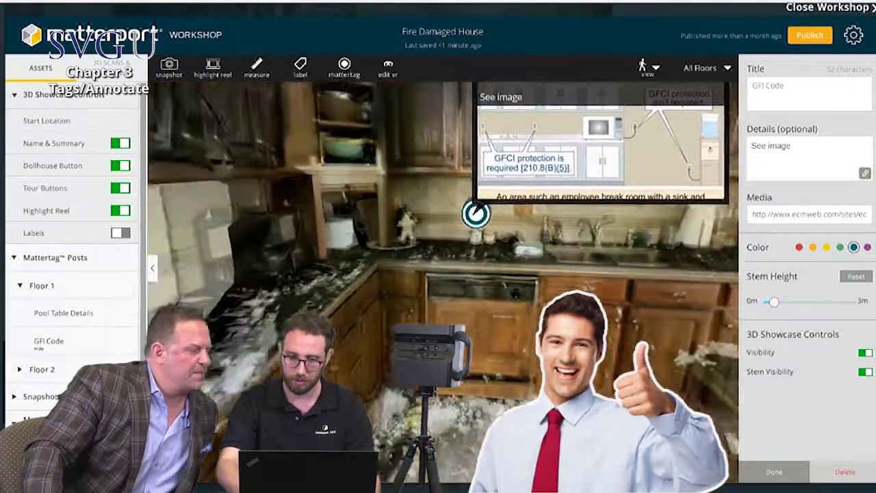
pyautogui.press('Right')
pyautogui.press('Right')
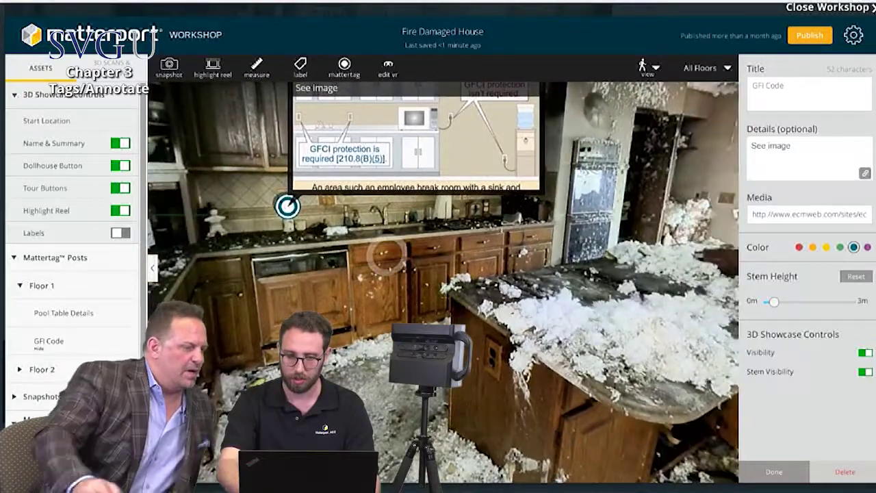